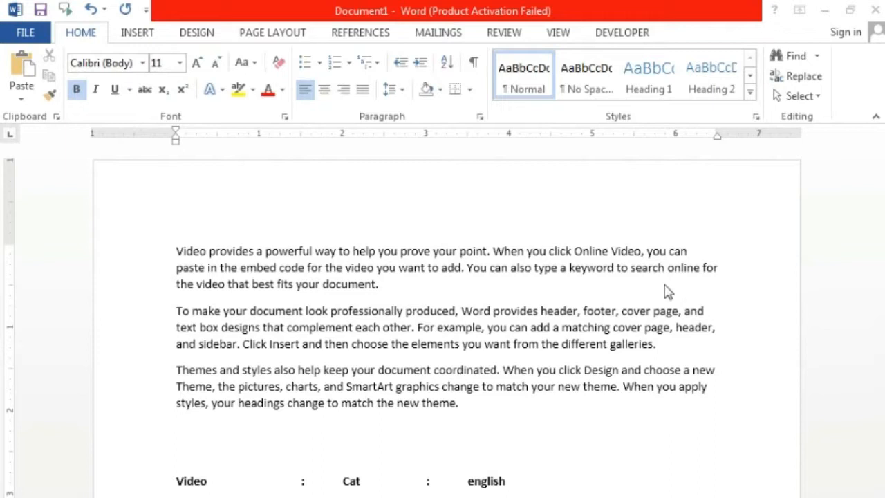
Step: Select all three body paragraphs together and clear the selection
click(358, 325)
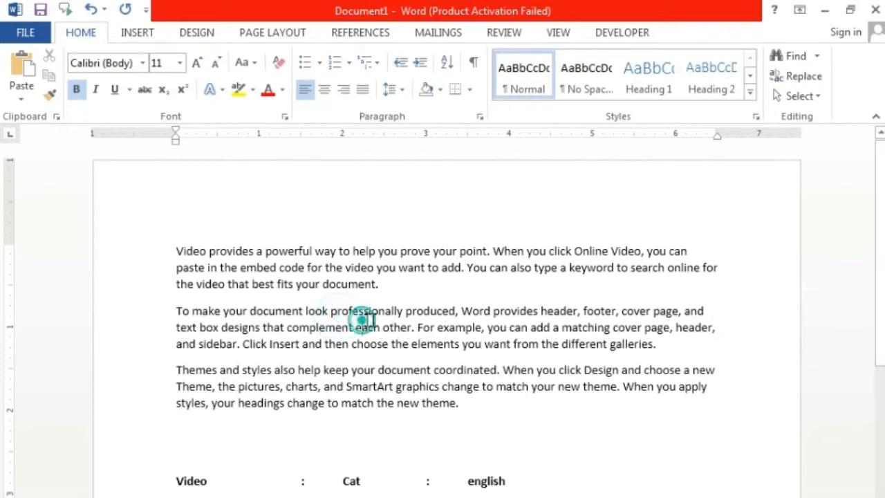
click(177, 250)
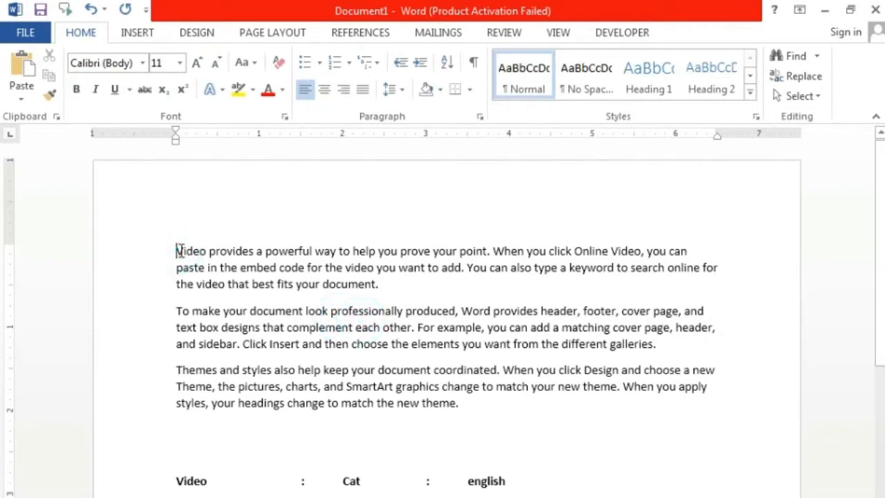
drag(177, 251, 490, 411)
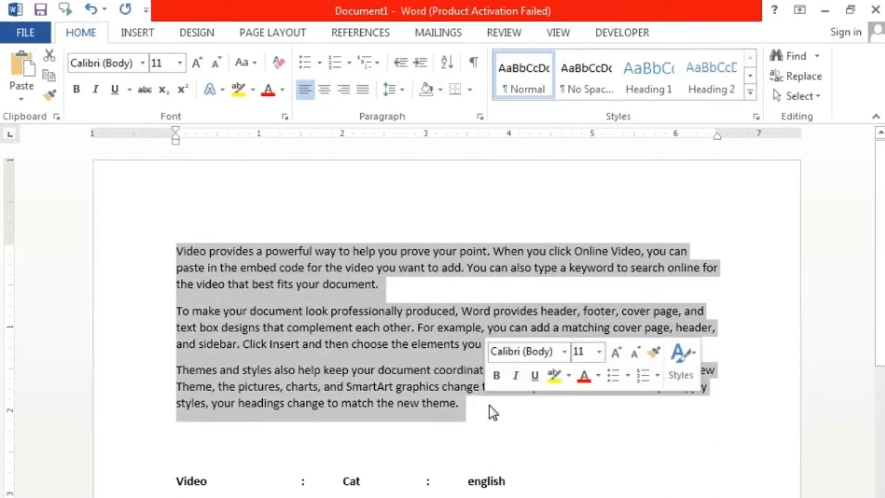
click(485, 405)
click(451, 329)
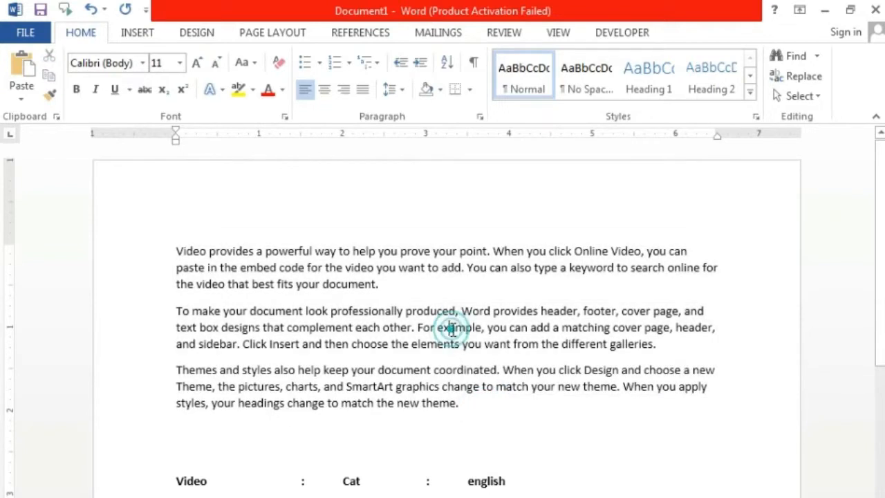
Step: Select the first line of the opening paragraph from start to end, and again from end to start
click(175, 252)
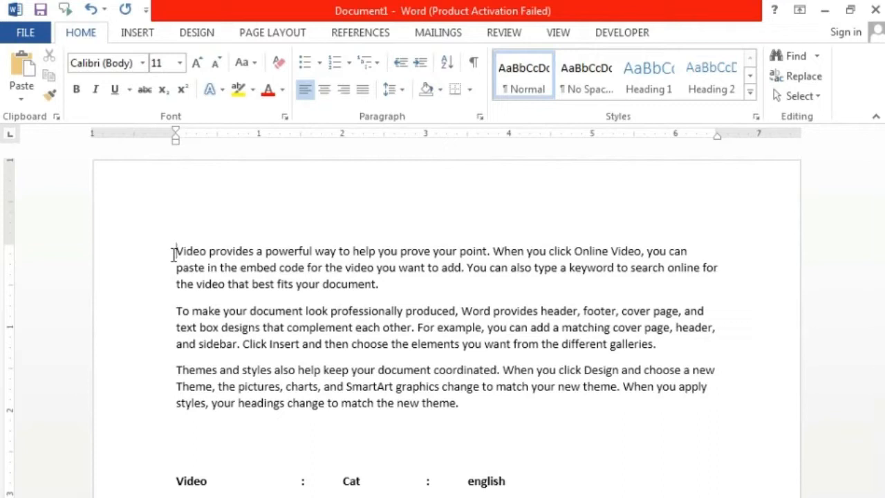
key(shift+End)
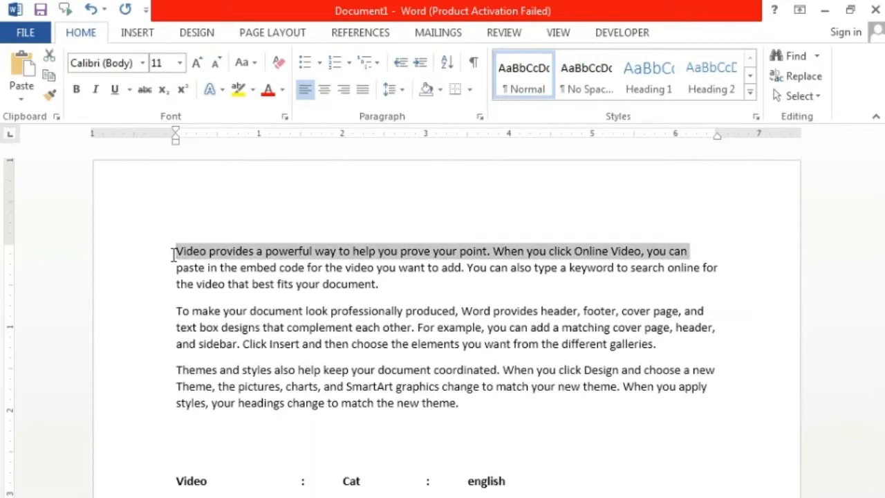
click(699, 255)
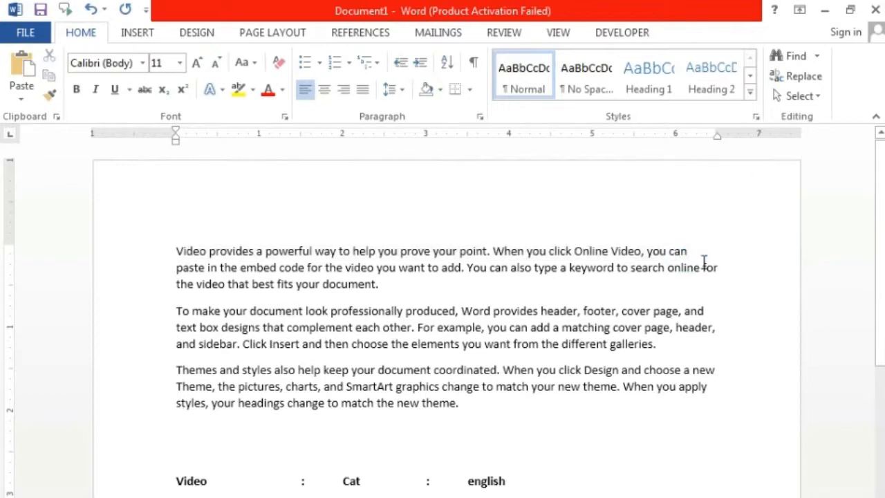
key(shift+Home)
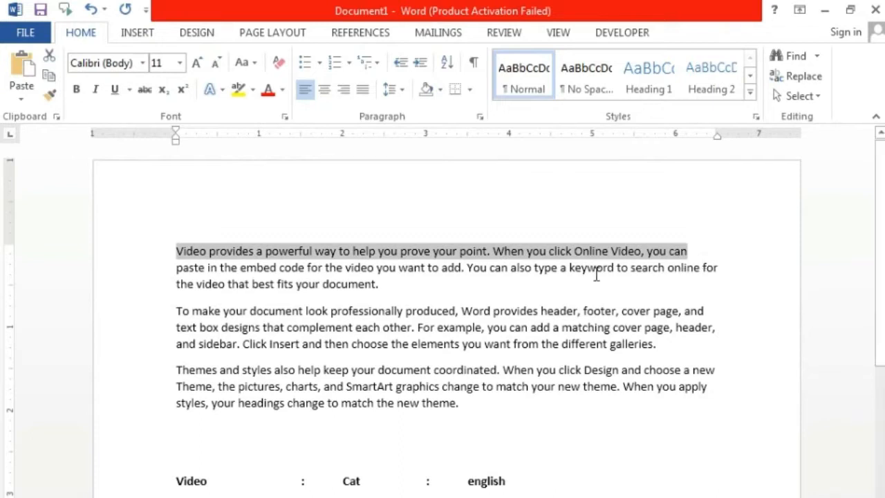
click(534, 309)
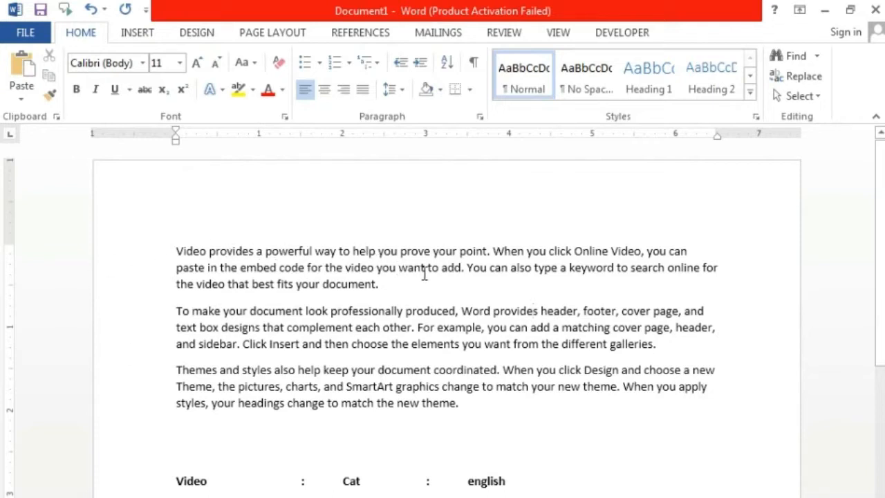
Step: Select the single word "document" in the first paragraph and the word "provides" in the second, clearing each selection
double_click(344, 285)
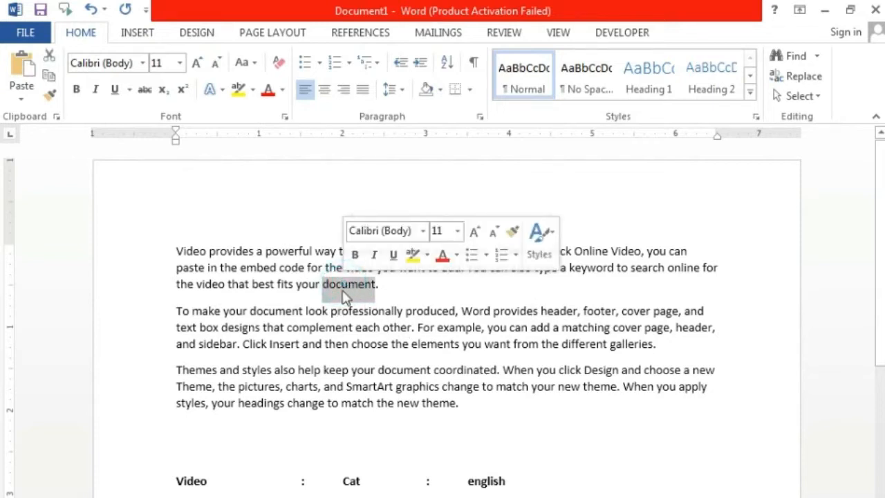
click(367, 339)
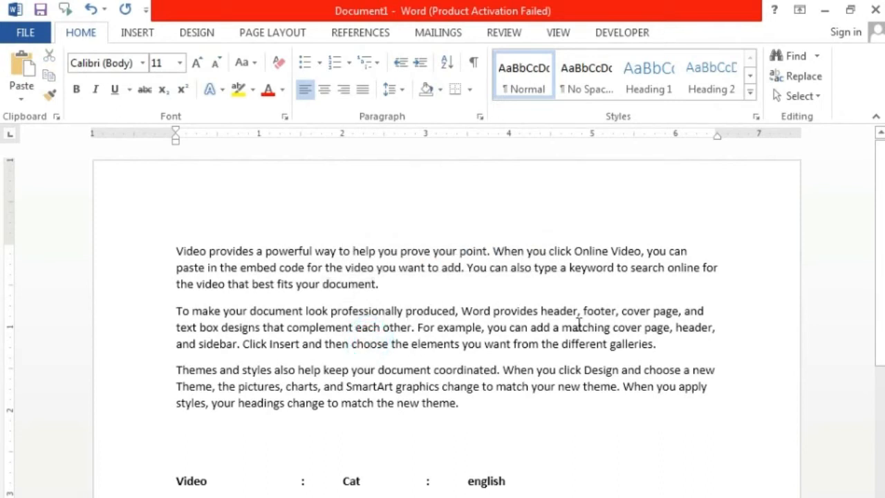
double_click(520, 311)
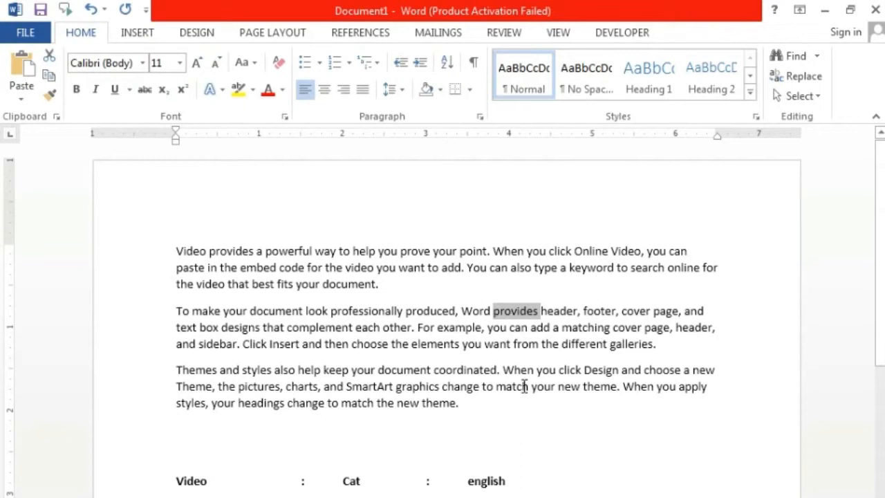
click(508, 345)
Step: Select the three paragraphs as a block, clear that, and select only the entire first paragraph
drag(168, 252, 461, 405)
click(392, 331)
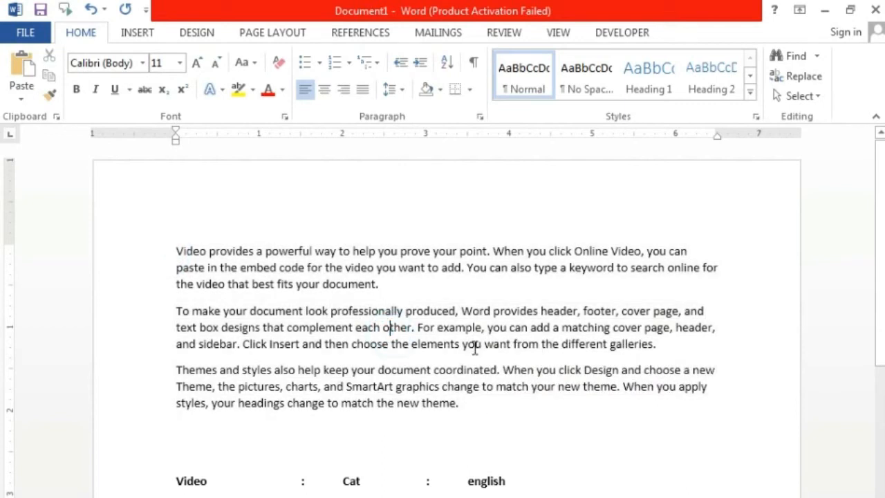
triple_click(410, 269)
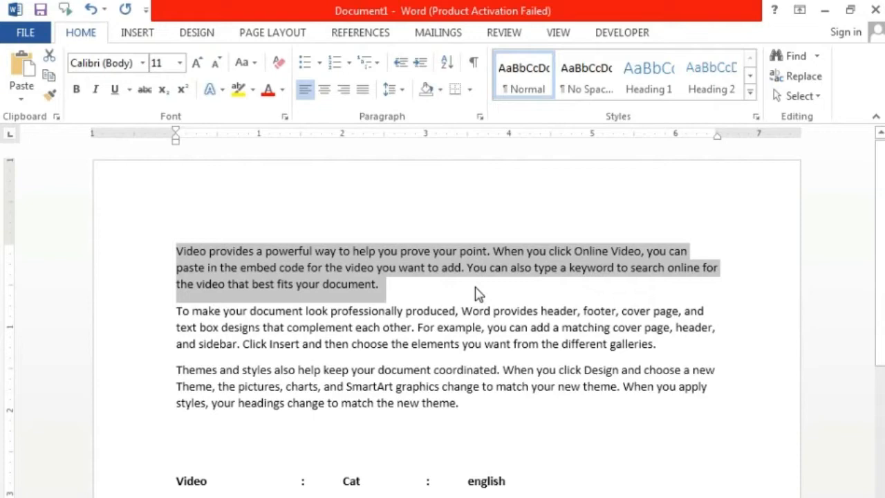
Step: Try to select only the middle word column from Cat to Orange with a regular text selection
scroll(483, 311, down, 3)
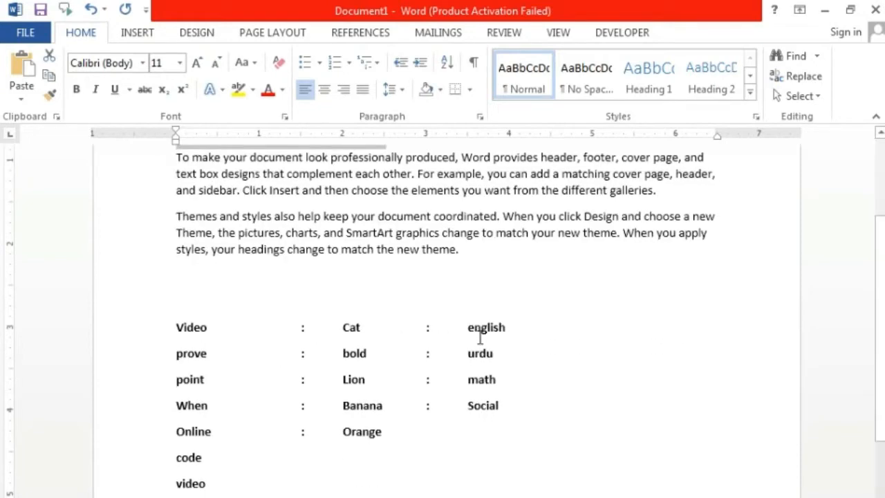
click(559, 342)
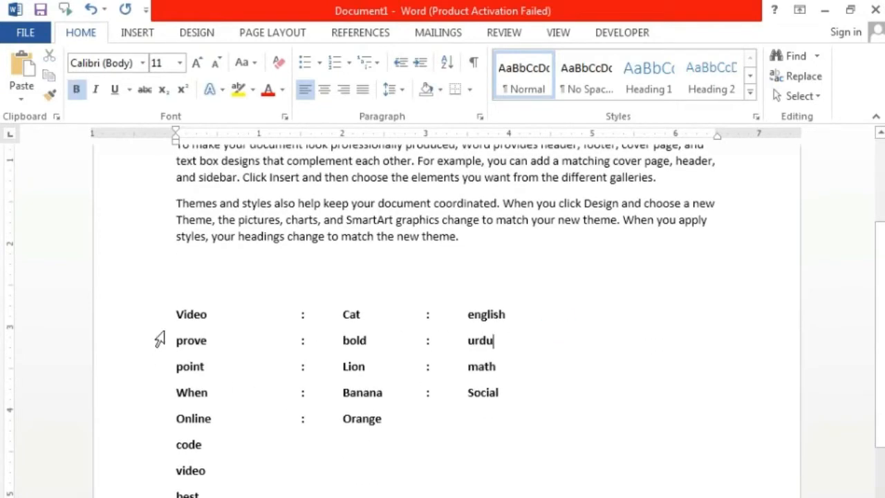
drag(342, 314, 405, 420)
click(401, 451)
drag(340, 313, 410, 419)
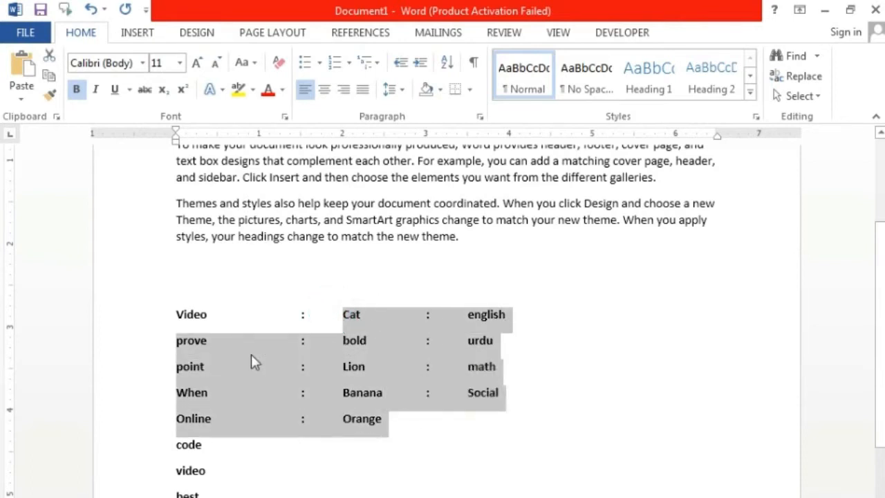
click(371, 444)
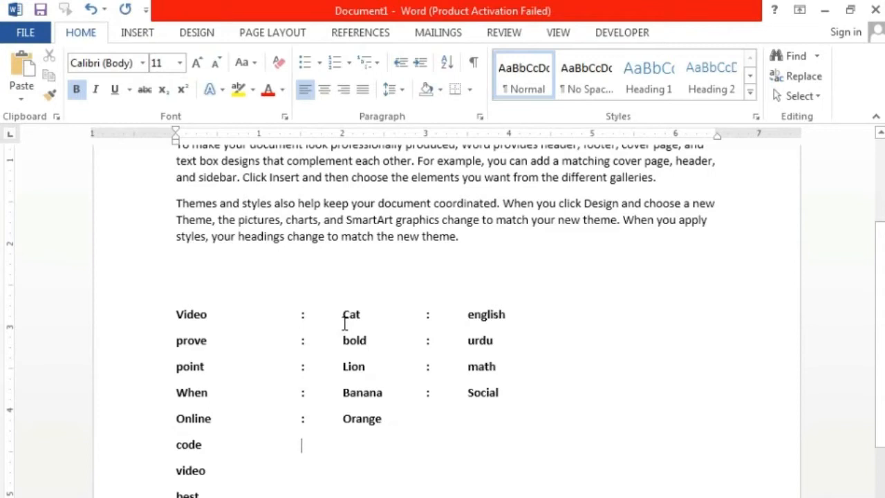
Step: Copy the column block from Cat to Orange and paste it a few blank lines below the word list
drag(344, 317, 394, 416)
key(ctrl+c)
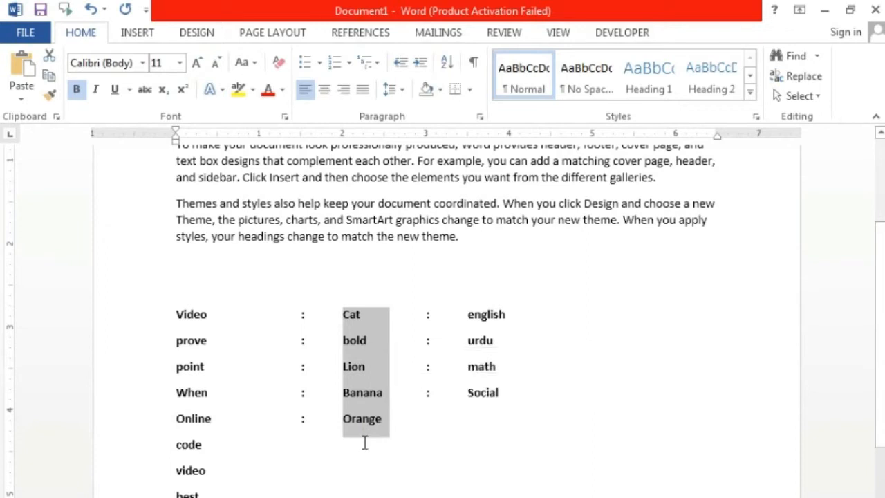
scroll(363, 444, down, 8)
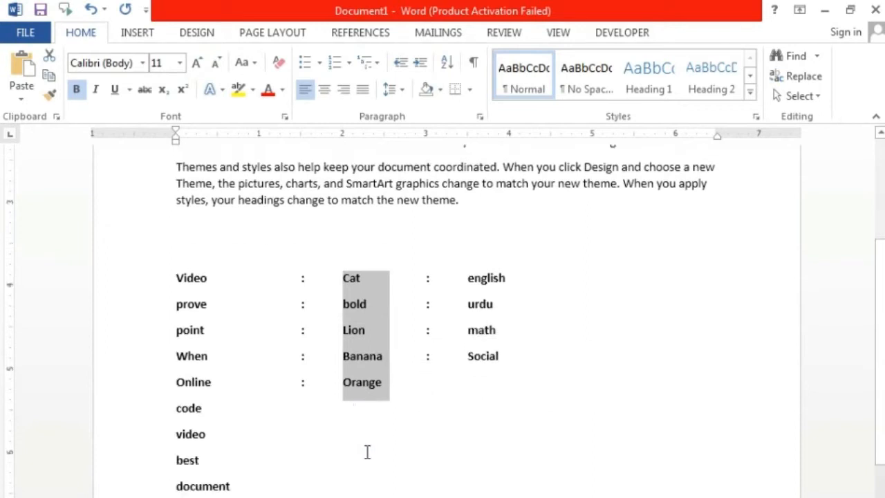
click(228, 381)
key(Return)
key(Return)
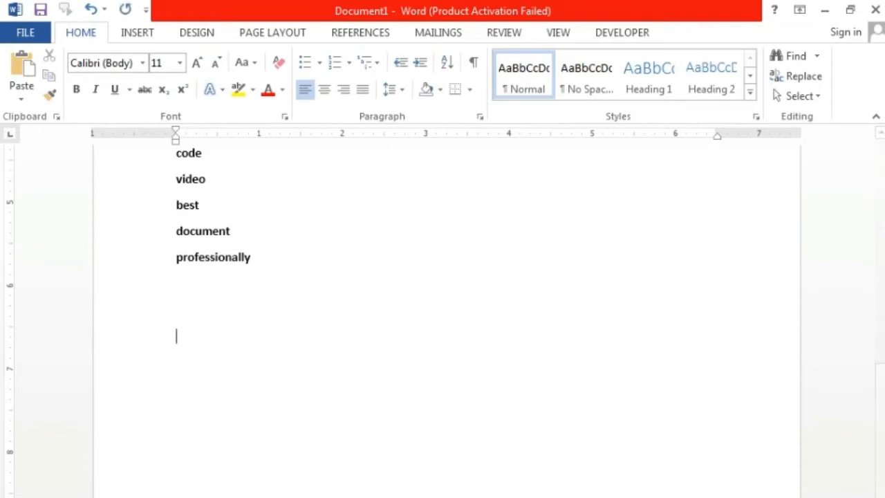
key(Return)
key(ctrl+v)
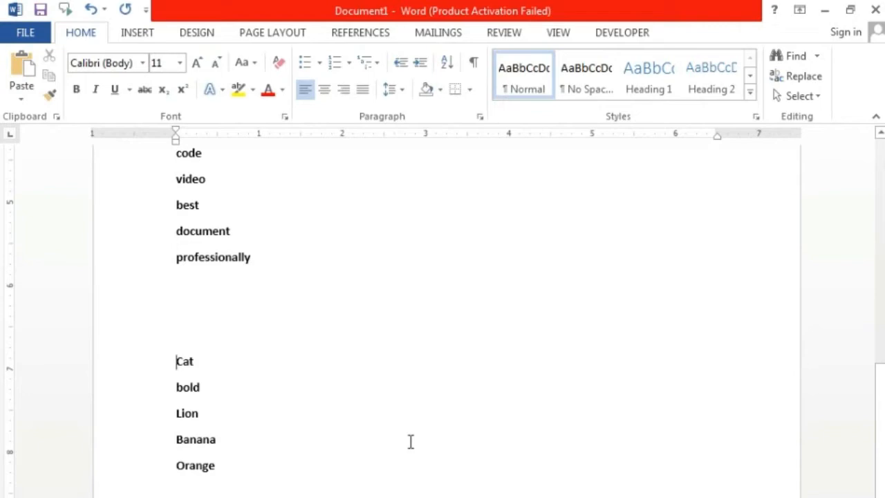
Step: Select the separate words Video, point, header, complement, coordinated, Design, headings and theme in the three paragraphs at the same time
scroll(410, 441, up, 8)
scroll(410, 441, up, 5)
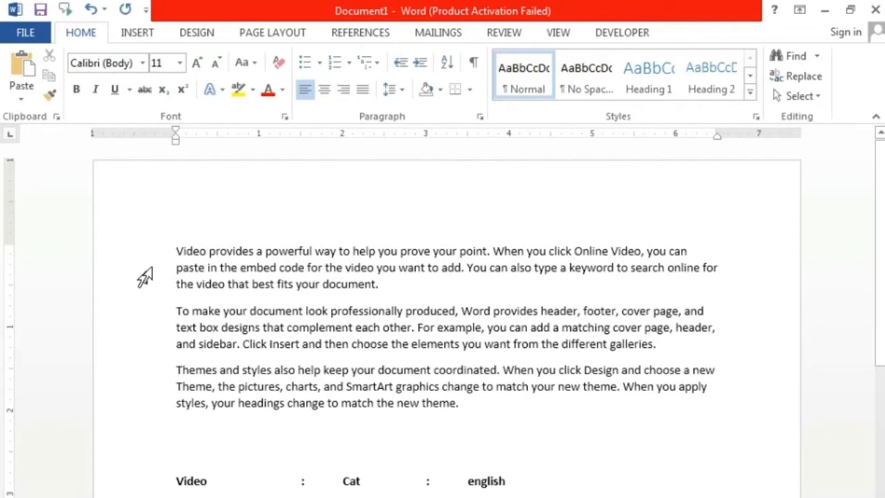
click(185, 250)
double_click(191, 250)
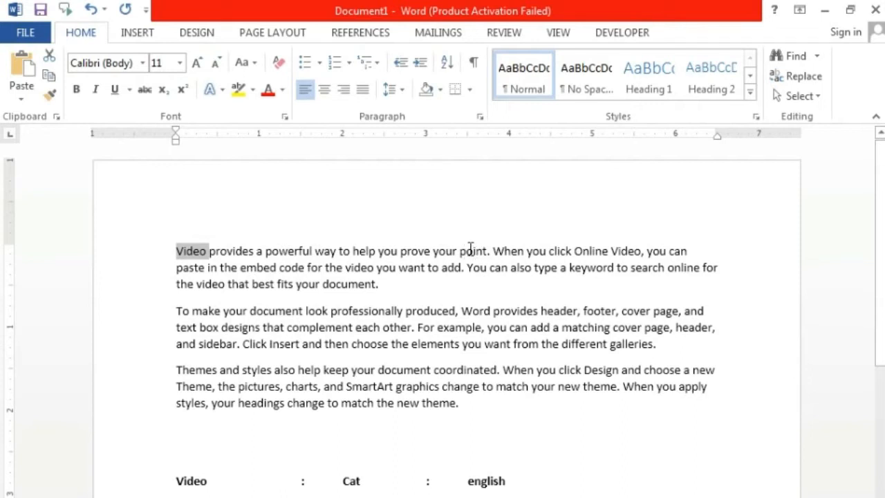
ctrl+double_click(470, 250)
ctrl+double_click(557, 311)
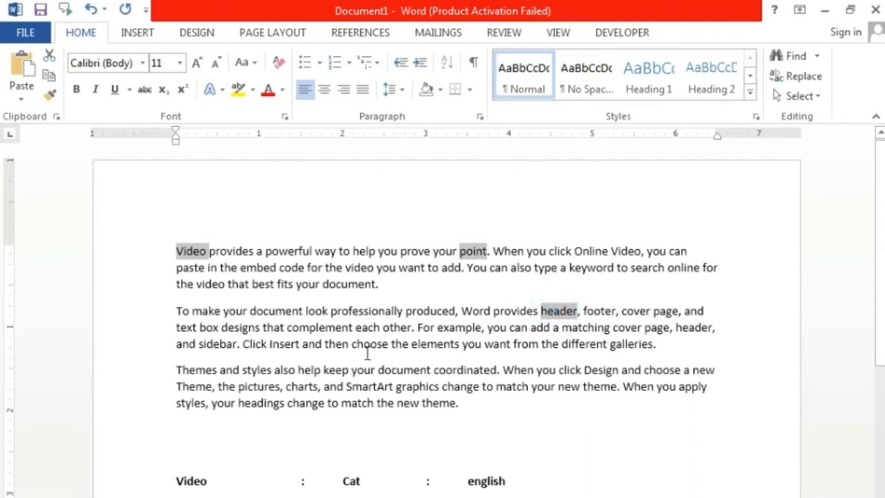
ctrl+double_click(322, 328)
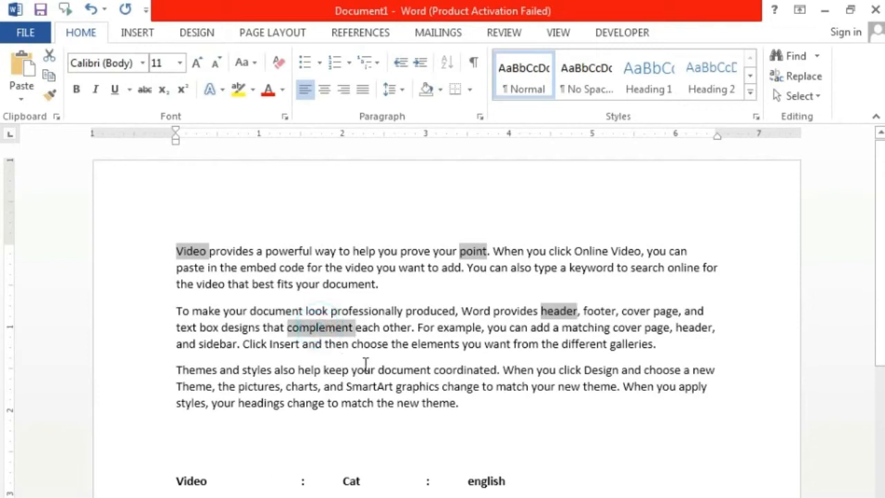
ctrl+double_click(463, 371)
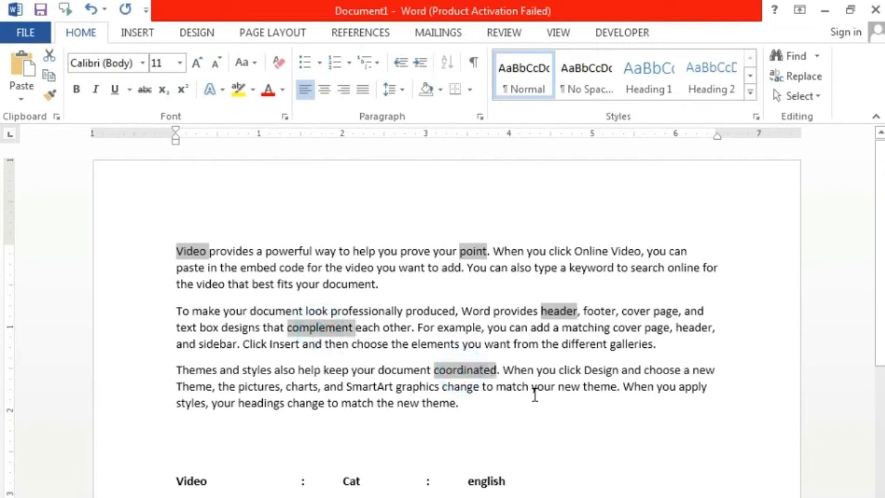
ctrl+double_click(600, 370)
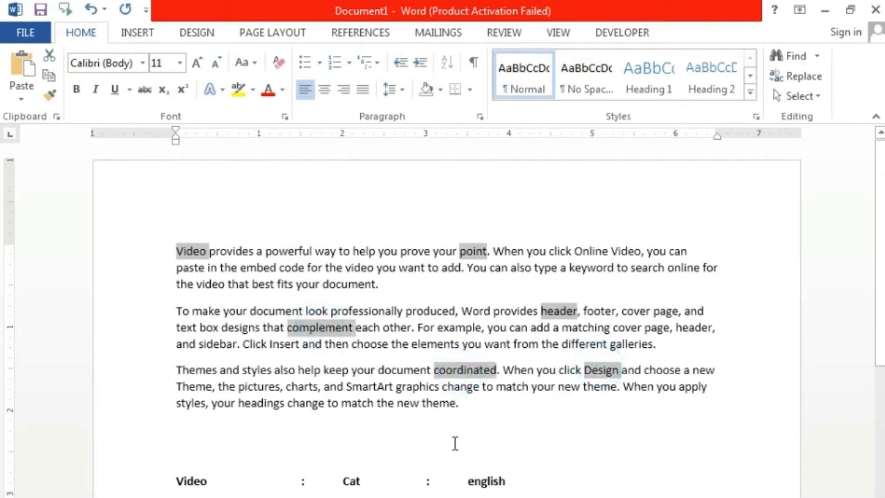
ctrl+double_click(263, 403)
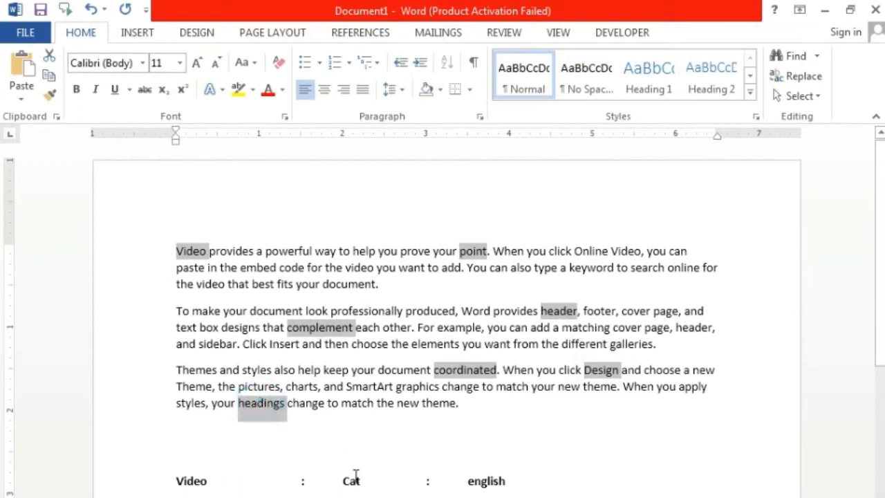
ctrl+double_click(437, 403)
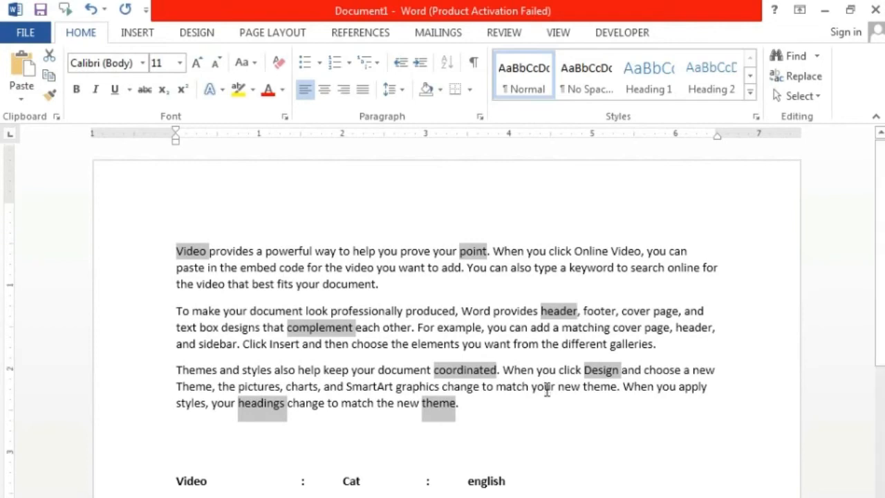
Step: Copy the selected separate words and paste them as a list on a new line below Orange
scroll(373, 449, down, 10)
scroll(373, 449, down, 2)
click(306, 454)
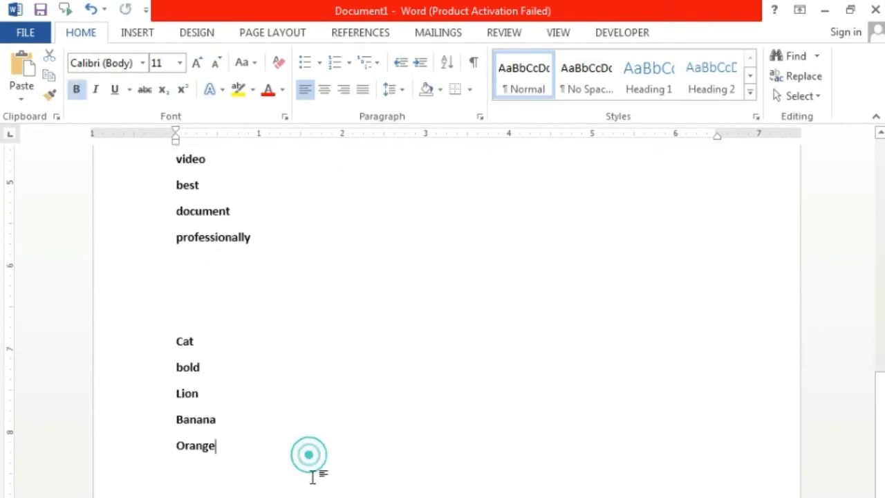
key(Return)
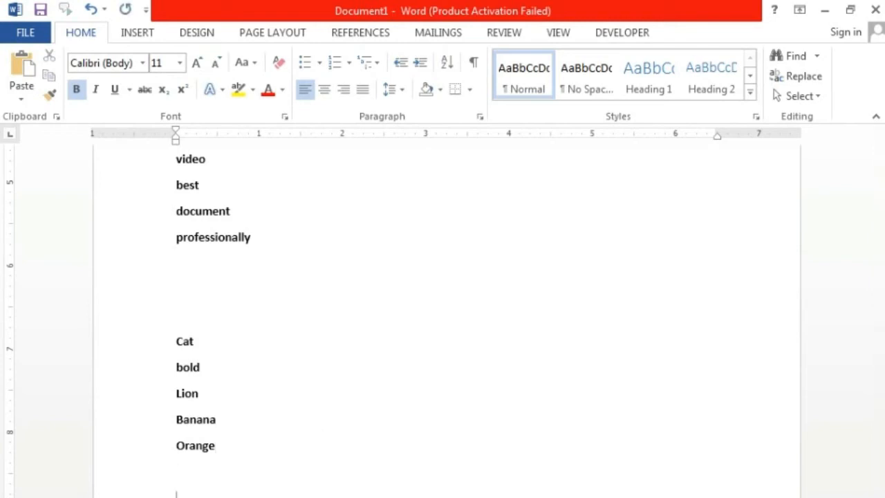
text(Video point header complement coordinated)
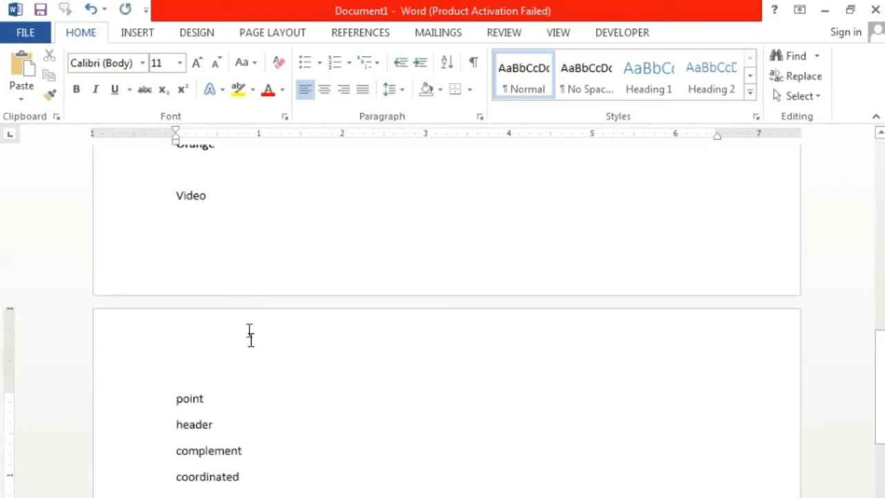
Step: Insert a page break before Video to start the pasted word list on a new page
click(170, 192)
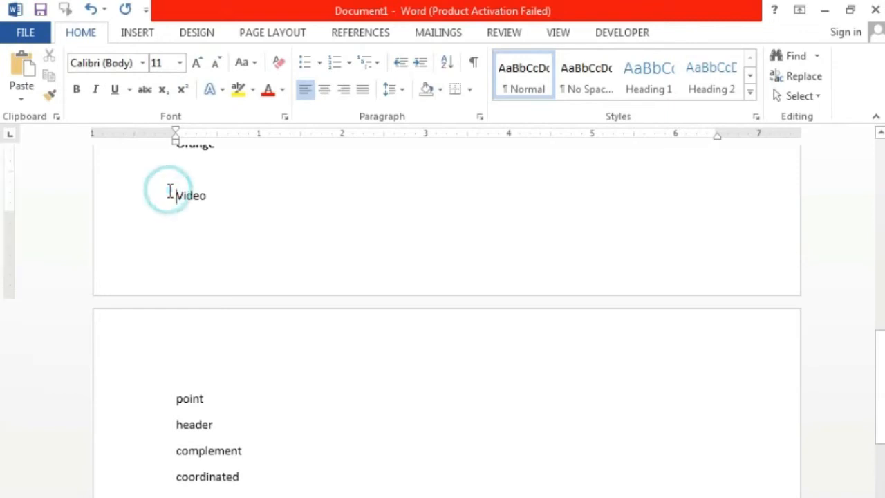
key(ctrl+Return)
scroll(271, 329, down, 3)
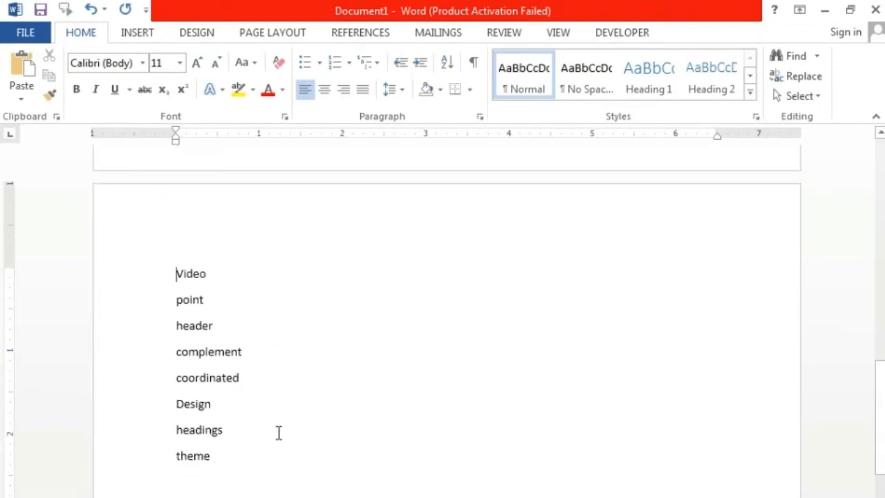
Step: Select the word prove in the first paragraph, and separately select backward from the third paragraph's end to the first paragraph's second line
scroll(279, 432, up, 12)
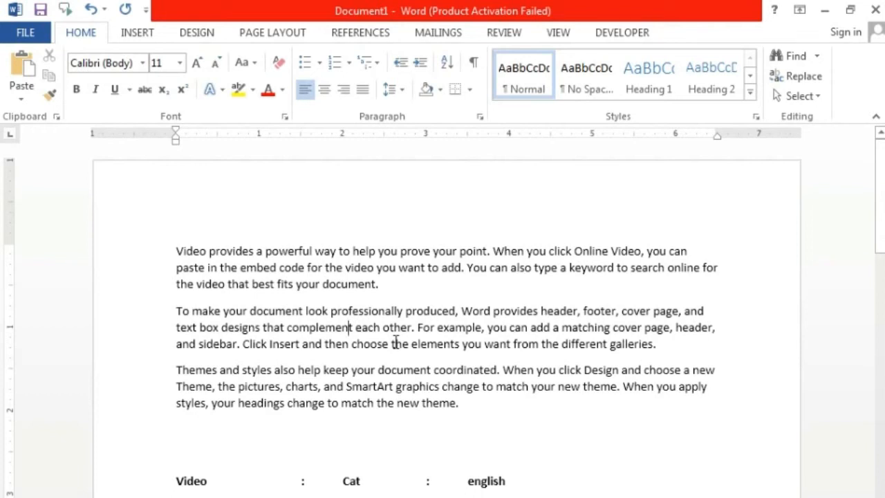
double_click(409, 252)
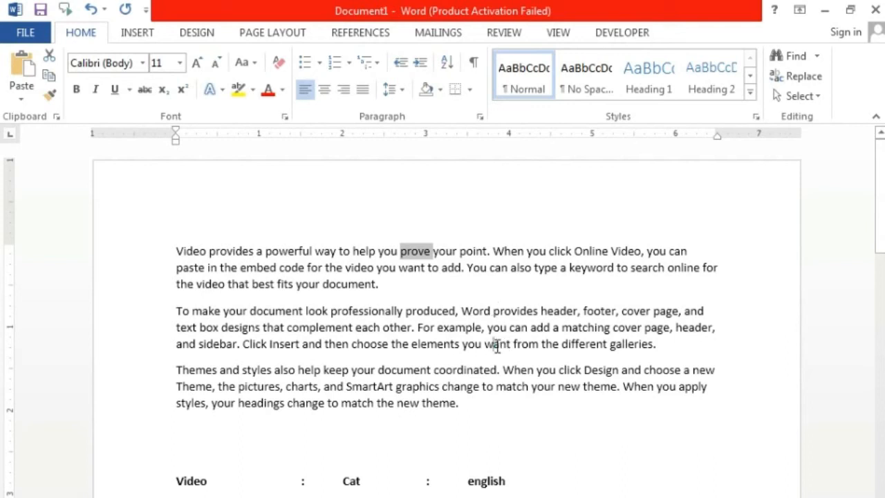
click(456, 388)
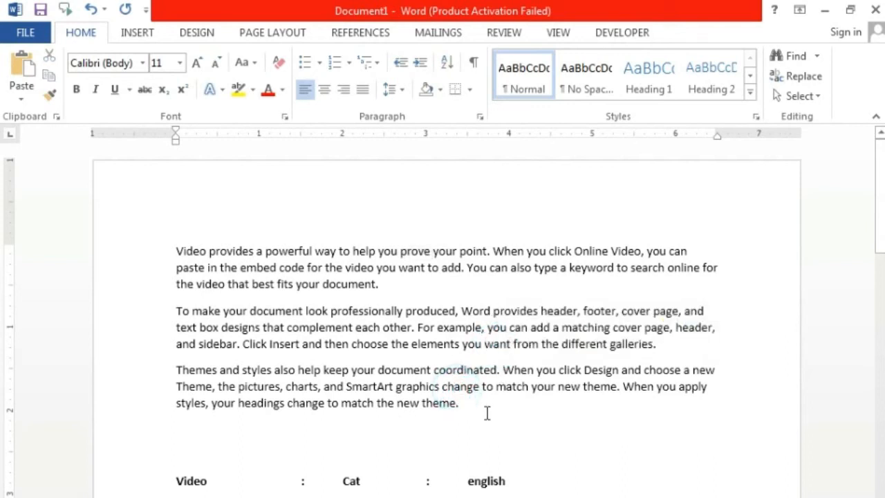
drag(515, 420, 207, 268)
click(312, 354)
Step: Select the entire document, check that the selection extends below the paragraphs, and clear it
key(ctrl+a)
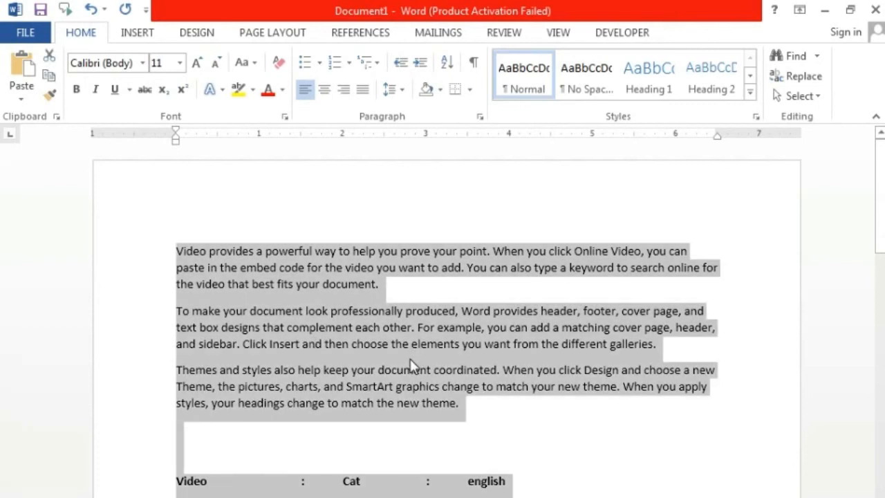
scroll(411, 365, down, 10)
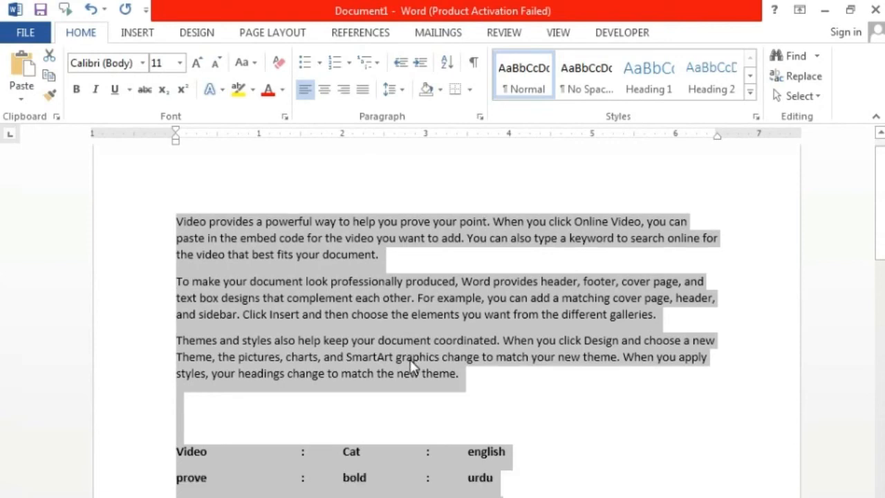
scroll(410, 367, up, 10)
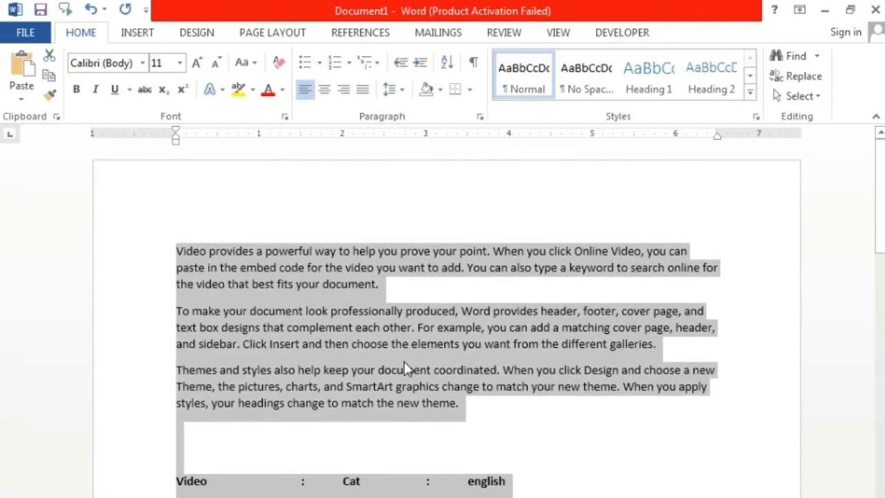
click(351, 343)
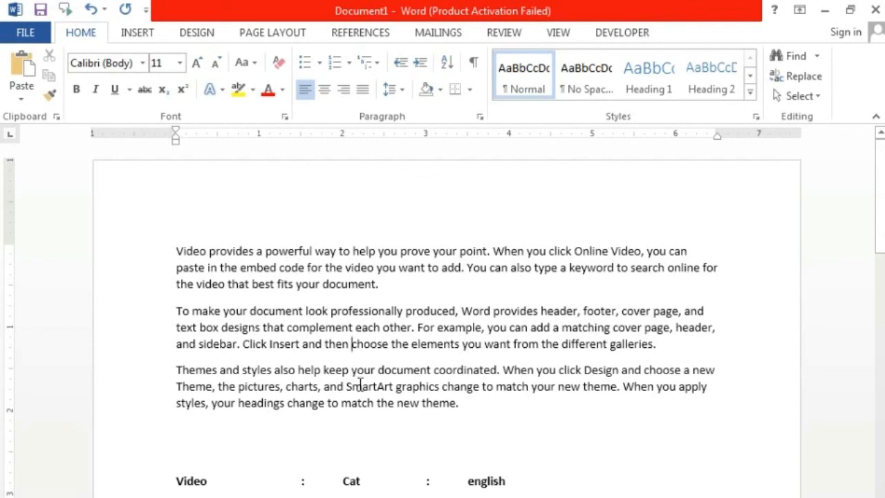
Step: Select five different vertical text blocks across the three paragraphs one after another, starting with the one at help you, and clear the selection
drag(352, 249, 413, 388)
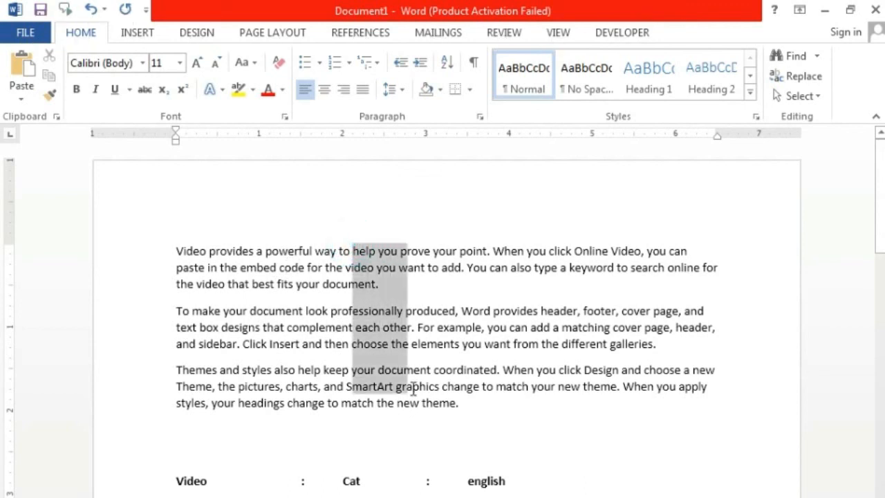
drag(521, 246, 608, 420)
drag(184, 239, 312, 416)
drag(403, 235, 505, 409)
drag(628, 235, 705, 413)
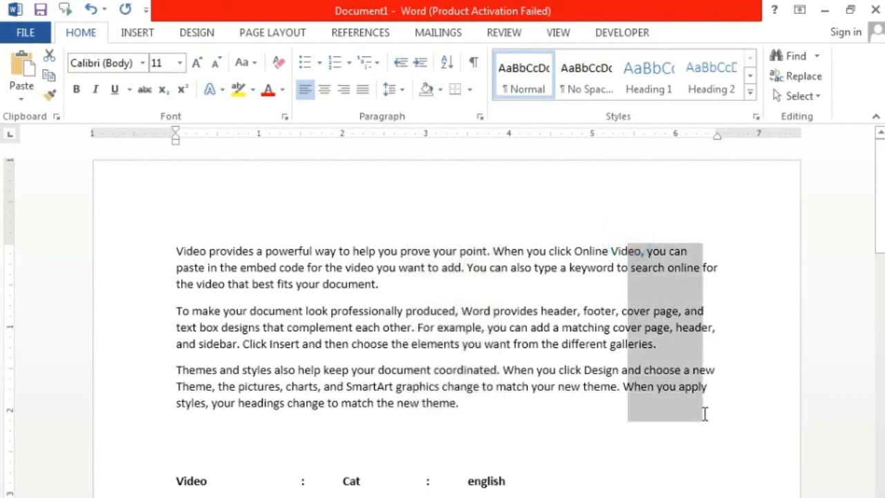
click(585, 415)
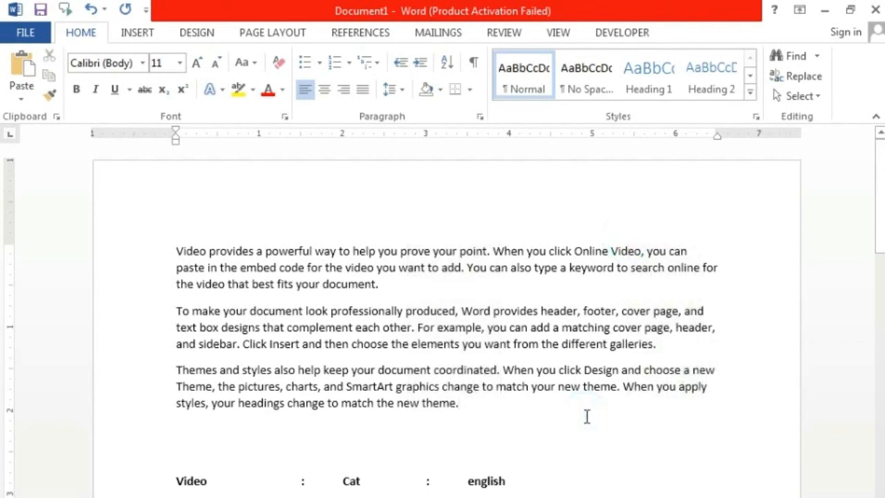